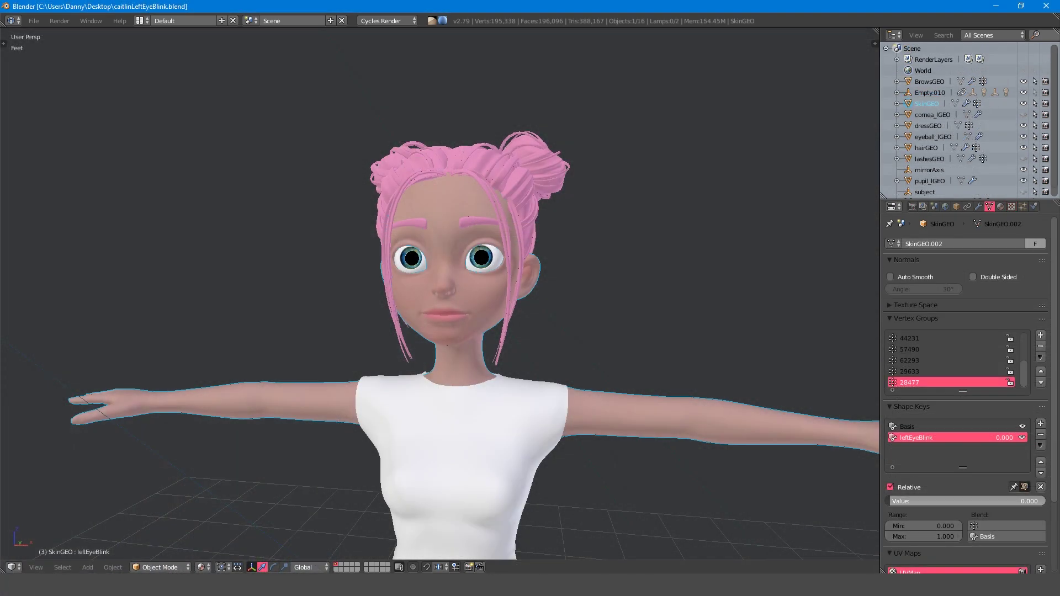
Preview the left eye blink shape, then show SkinGEO's Object Custom Properties
mouse_move(889, 501)
mouse_down()
mouse_move(1045, 500)
mouse_move(889, 501)
mouse_up()
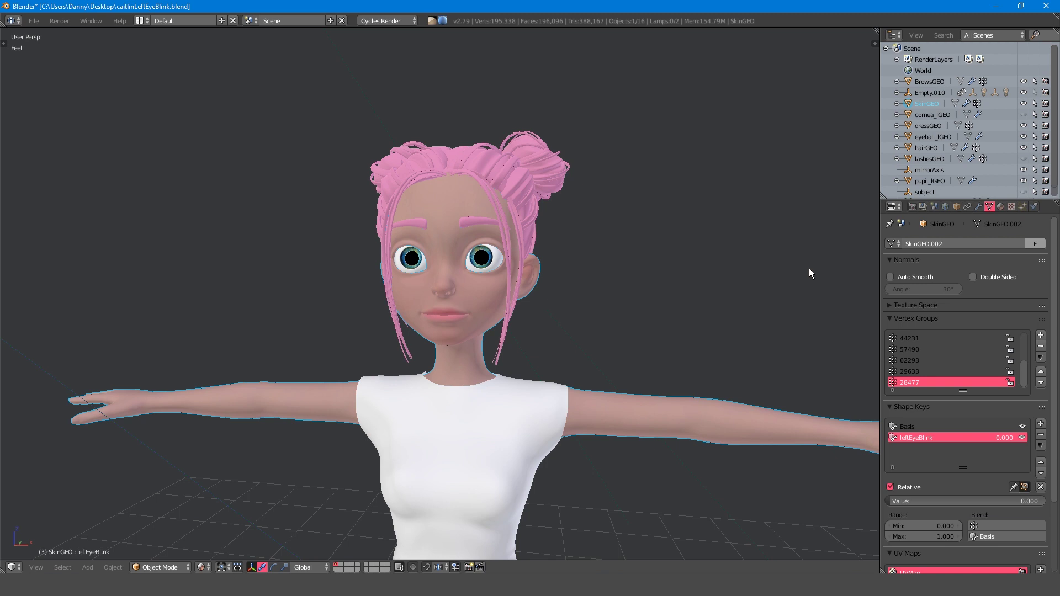
click(956, 207)
click(930, 445)
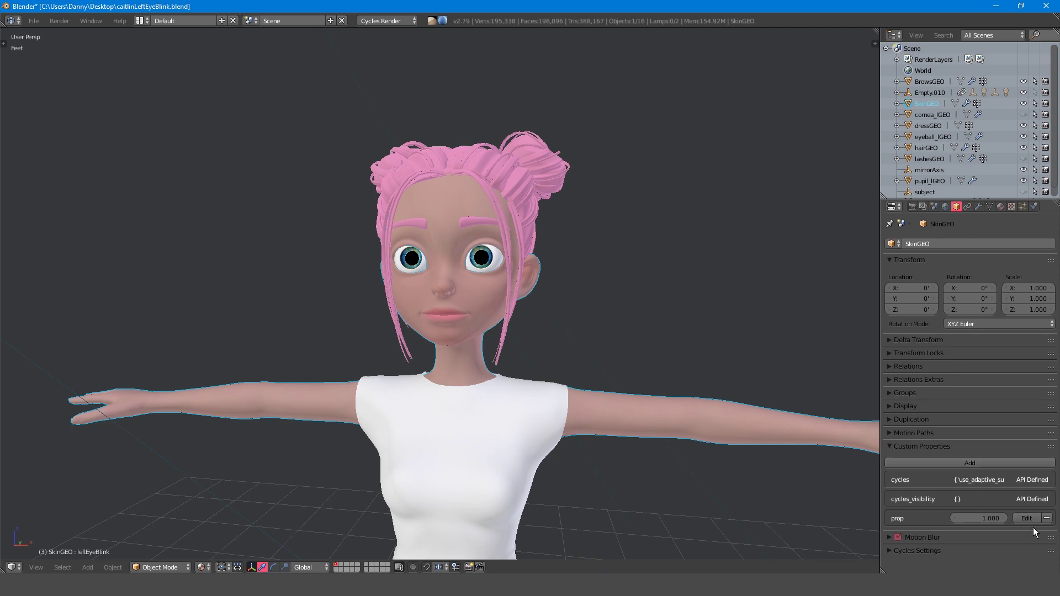
Rename the custom property 'prop' to leftEyeBlink with value 0 and tooltip 'Left Eye Blink Control'
click(1027, 518)
click(979, 477)
text(leftEyeBlin)
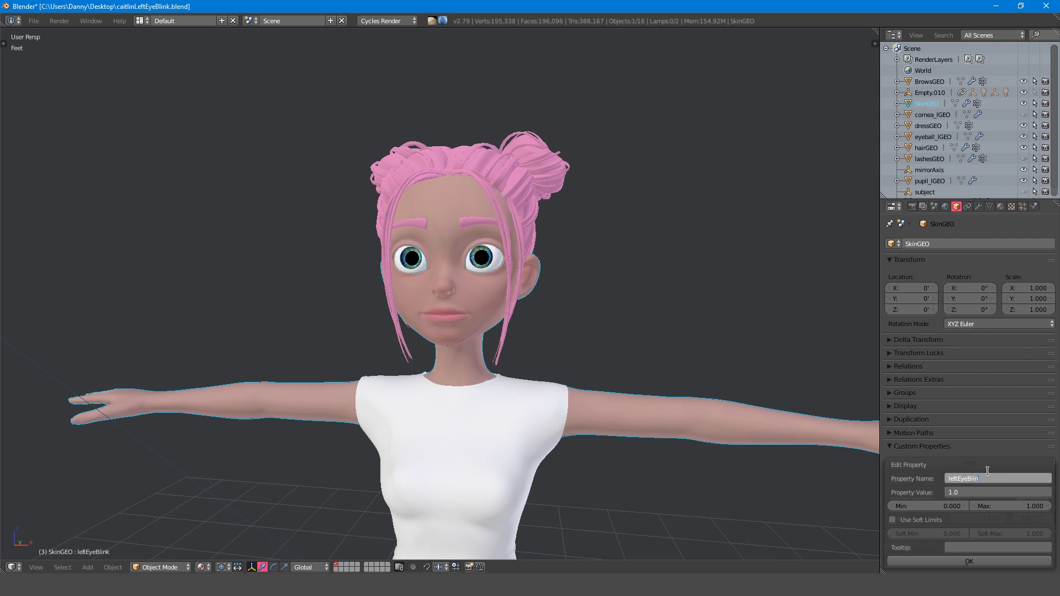
text(k)
key(Return)
click(965, 491)
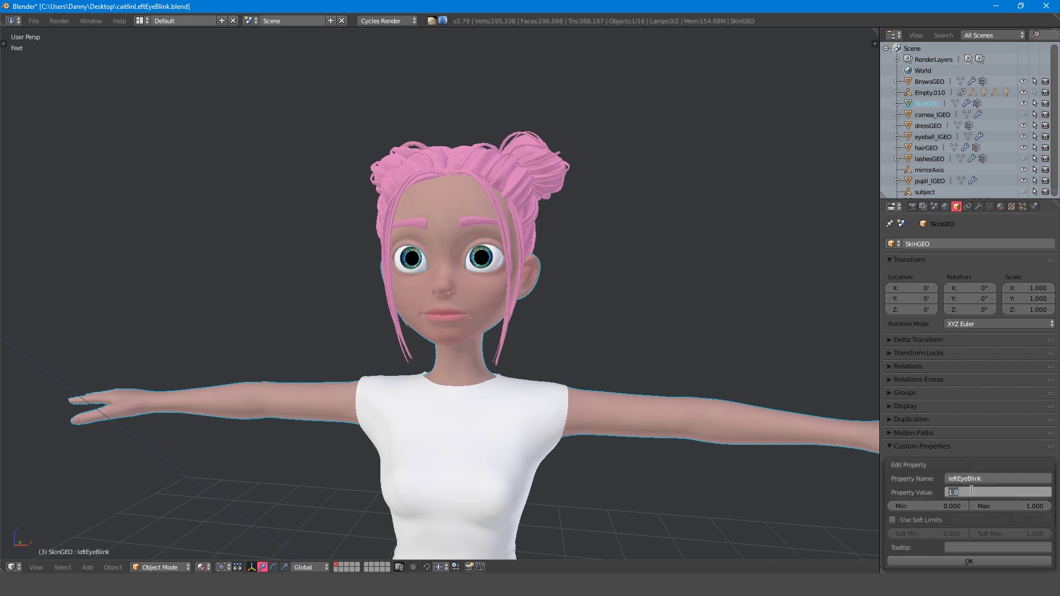
text(0)
click(965, 547)
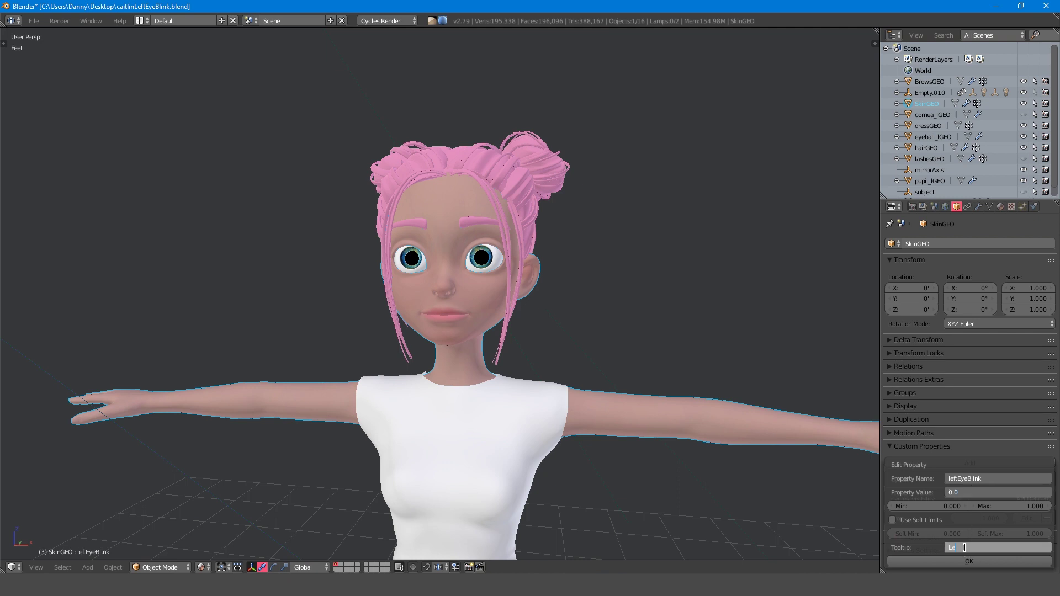
text(Left Eye Blink Control)
click(971, 561)
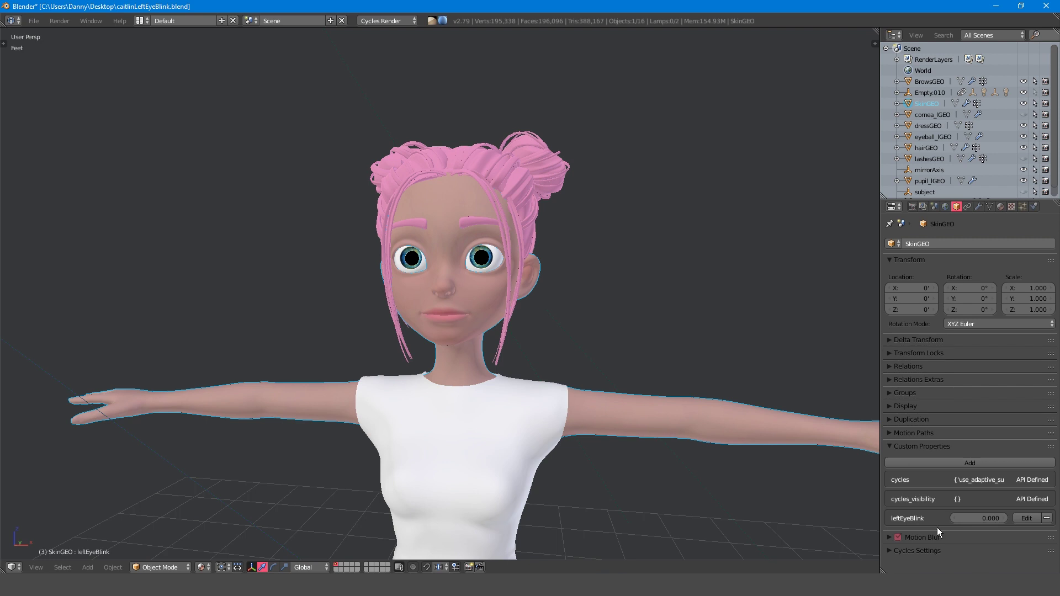
Show the viewport side panel's Properties section and collapse the Auto-Rig Pro settings
key(n)
scroll(810, 303, down, 7)
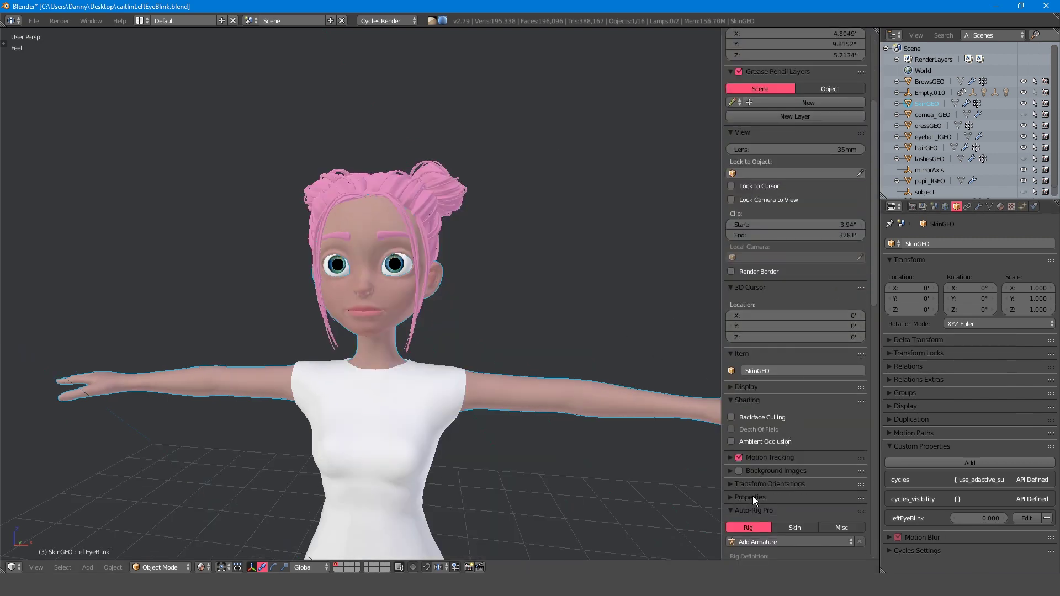
click(753, 495)
scroll(817, 492, down, 1)
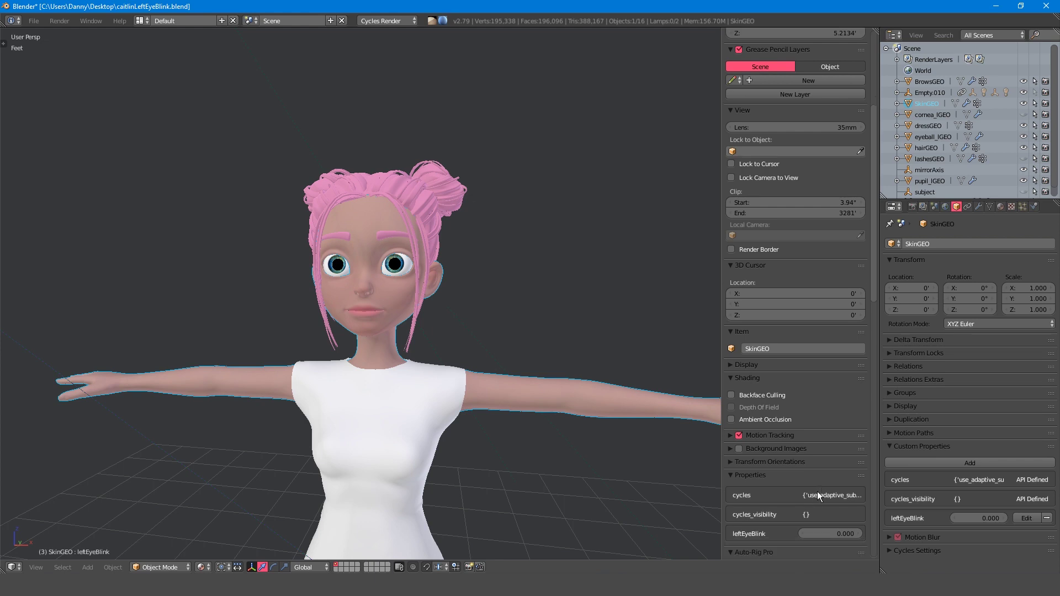
click(767, 547)
Start the Screencast Keys display and make SkinGEO the active object again
scroll(770, 521, down, 6)
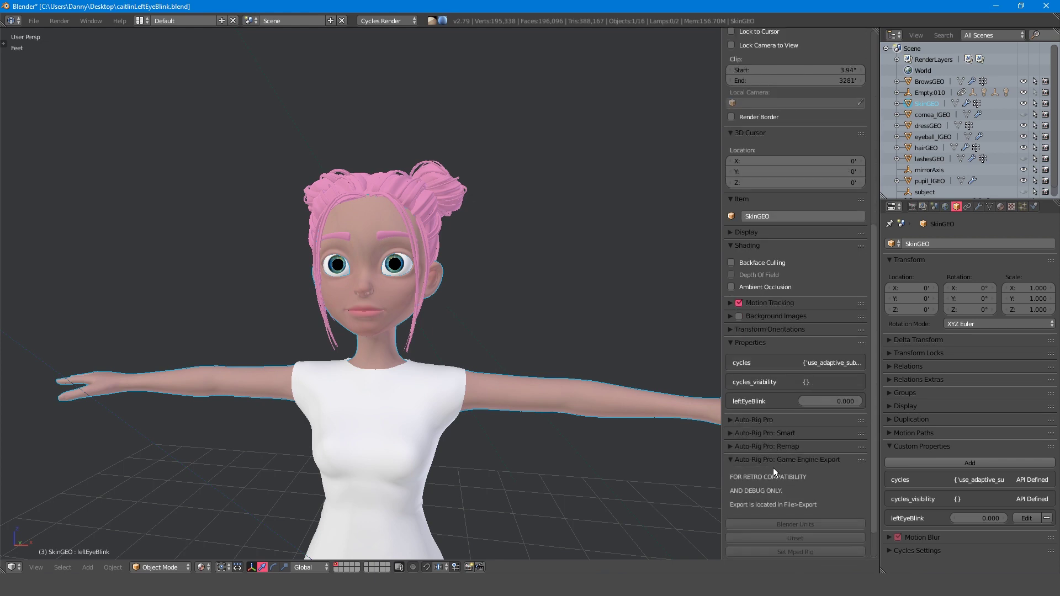
click(777, 486)
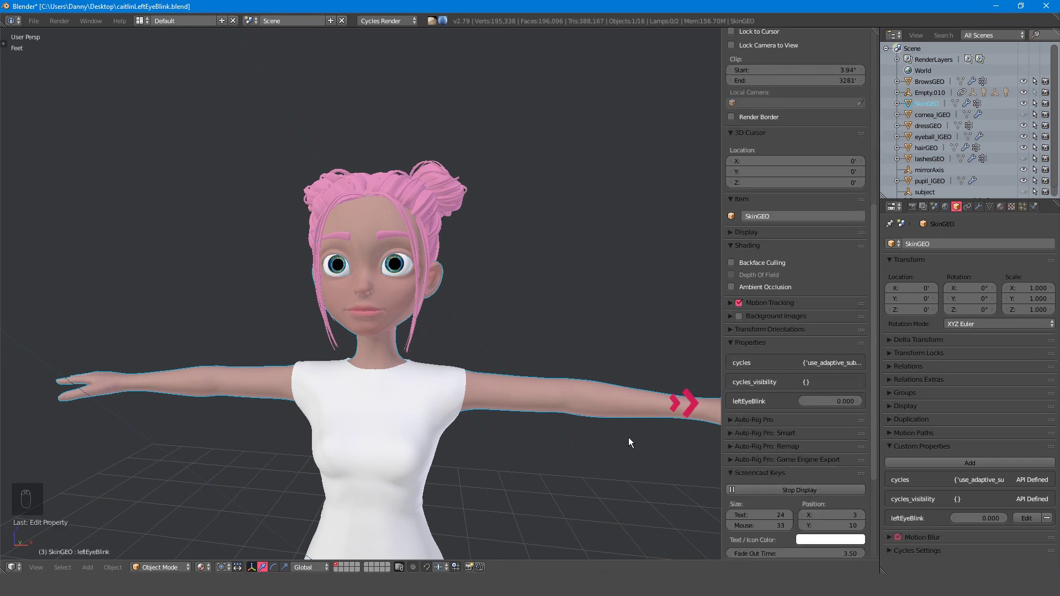
click(409, 269)
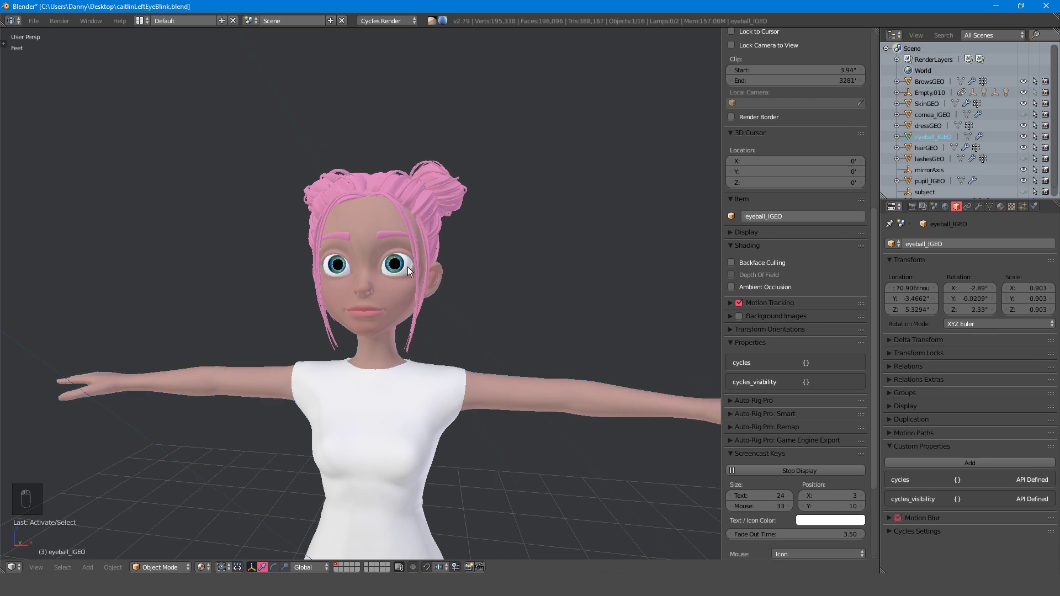
click(401, 303)
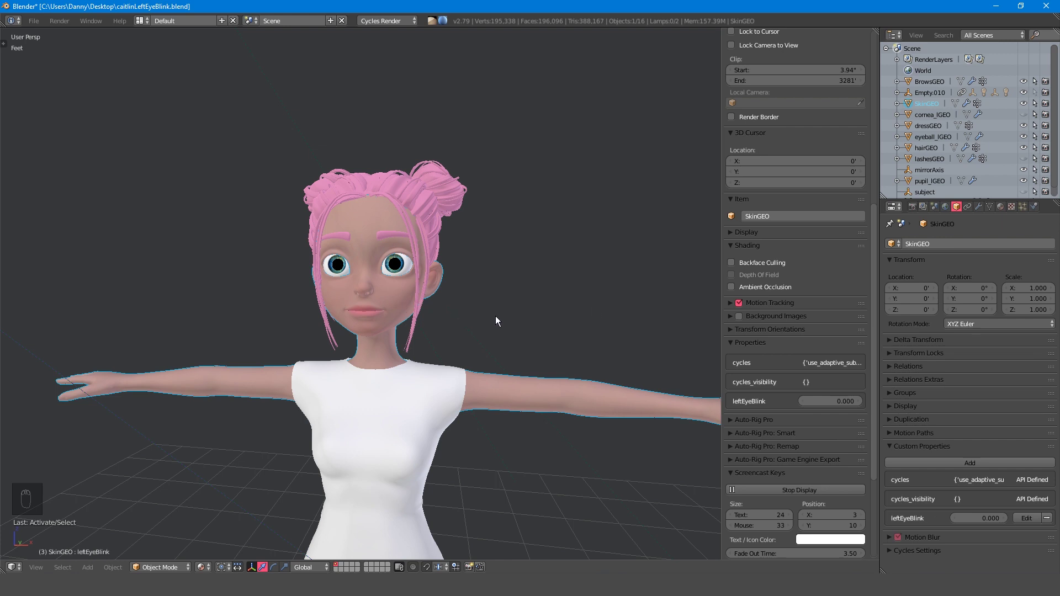
Add a driver to the leftEyeBlink shape key value in SkinGEO's Mesh Data
click(988, 207)
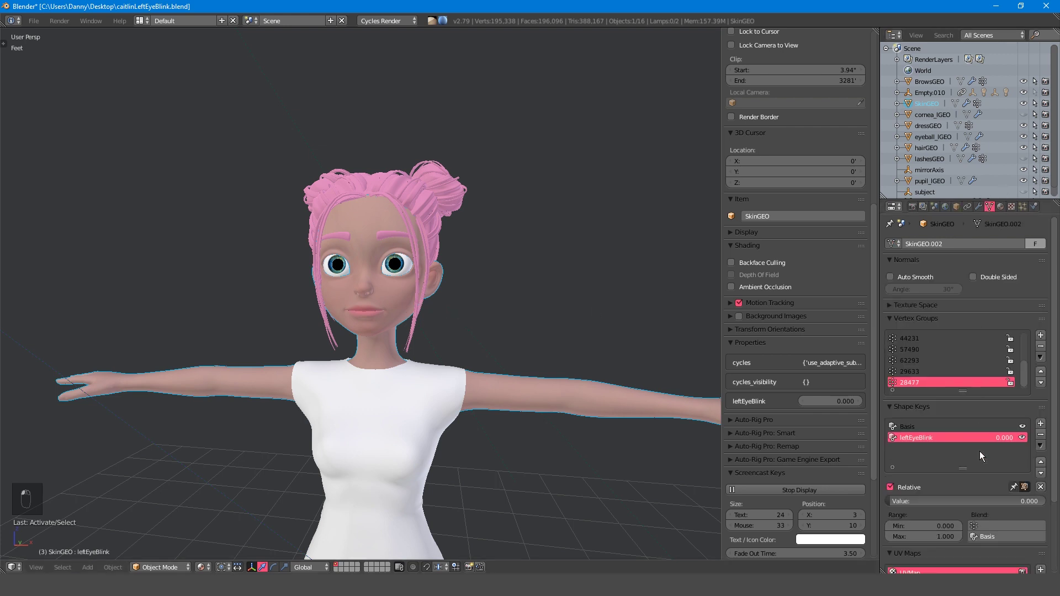
right_click(981, 499)
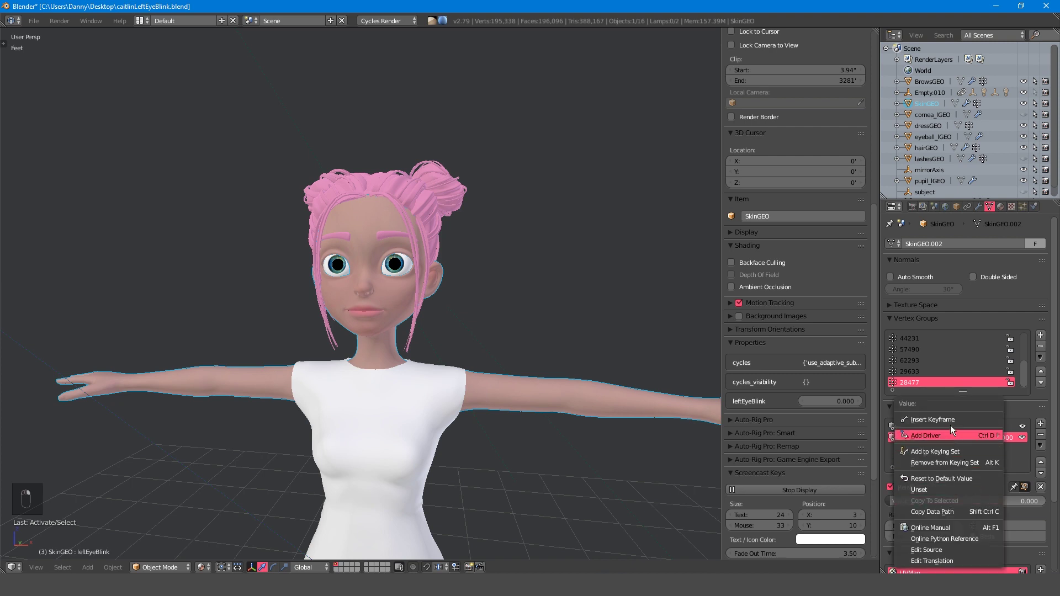
mouse_move(951, 432)
click(860, 444)
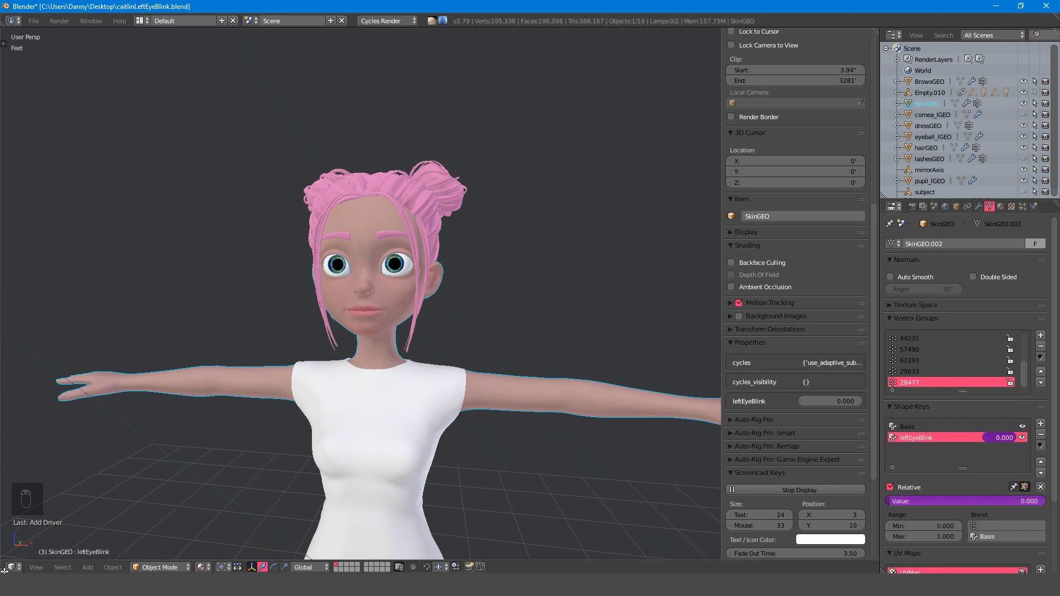
Split the viewport into a Drivers editor and select the Value (leftEyeBlink) channel
drag(4, 572, 165, 303)
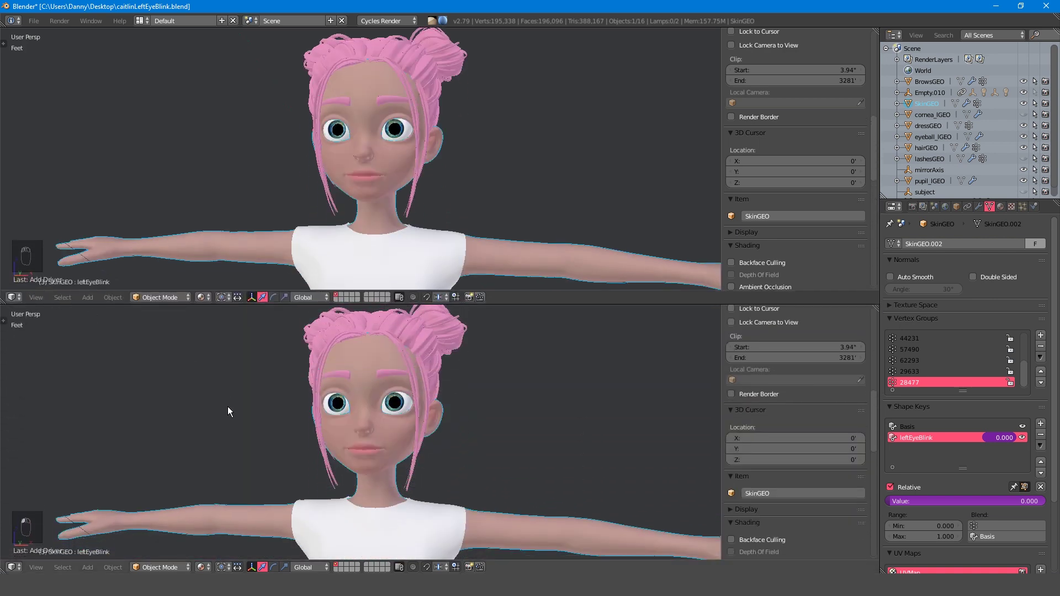
key(shift+F6)
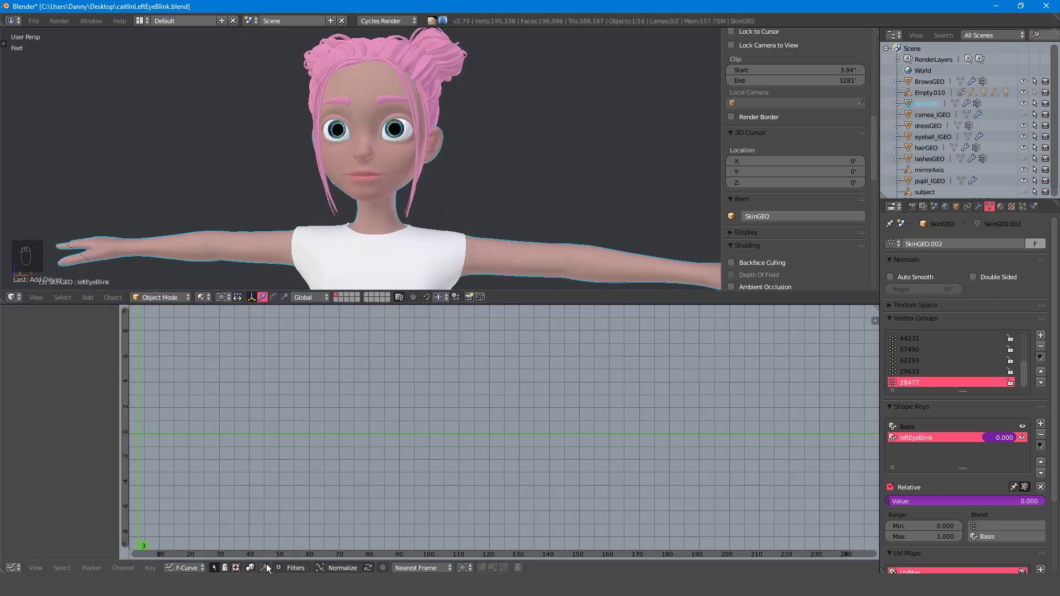
click(194, 567)
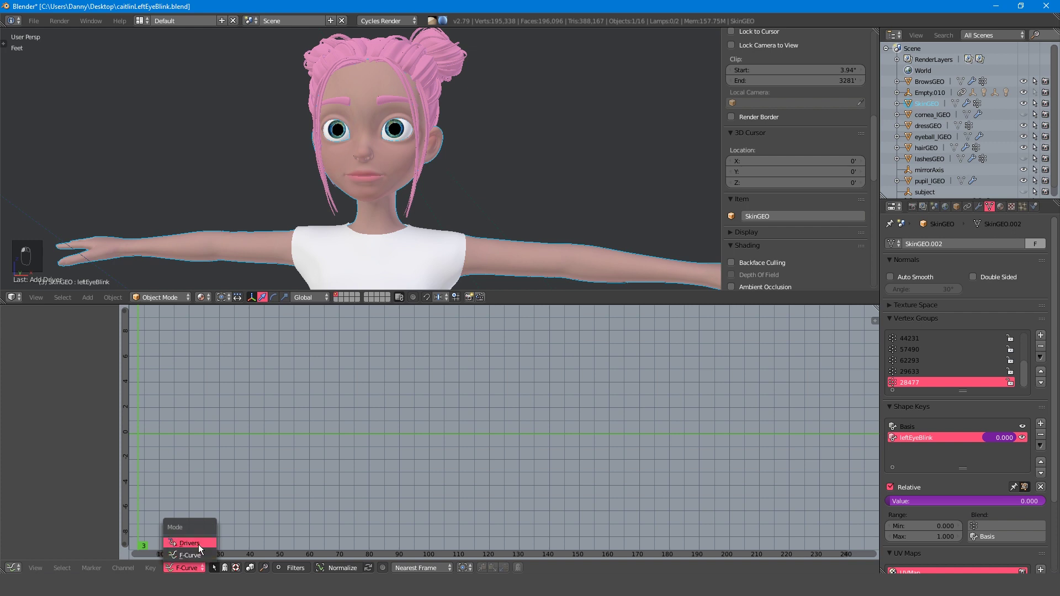
click(197, 544)
click(39, 335)
Rename the driver variable to blink and set the expression to blink
key(n)
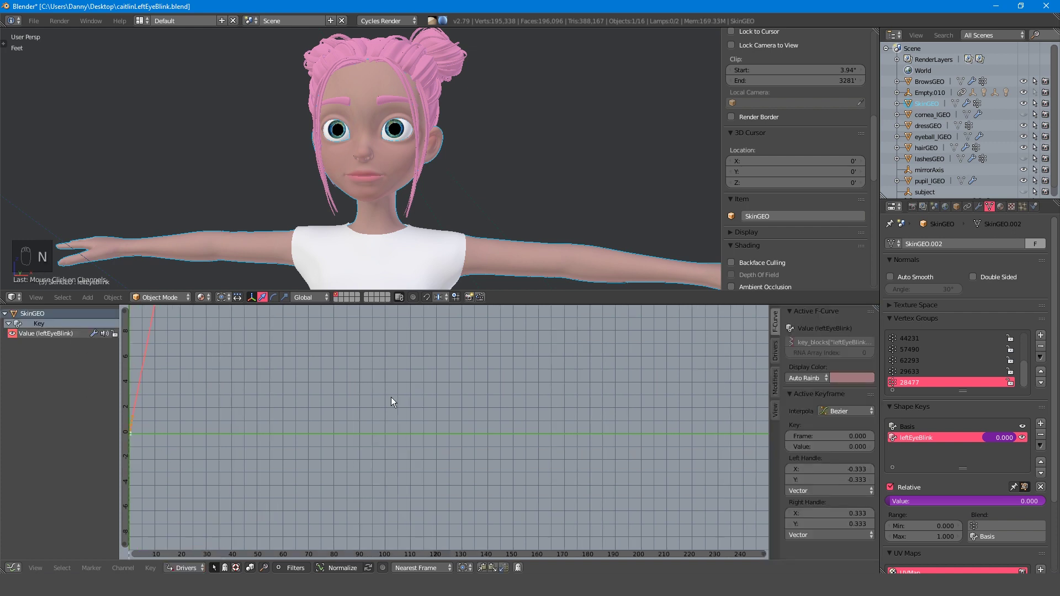
click(775, 351)
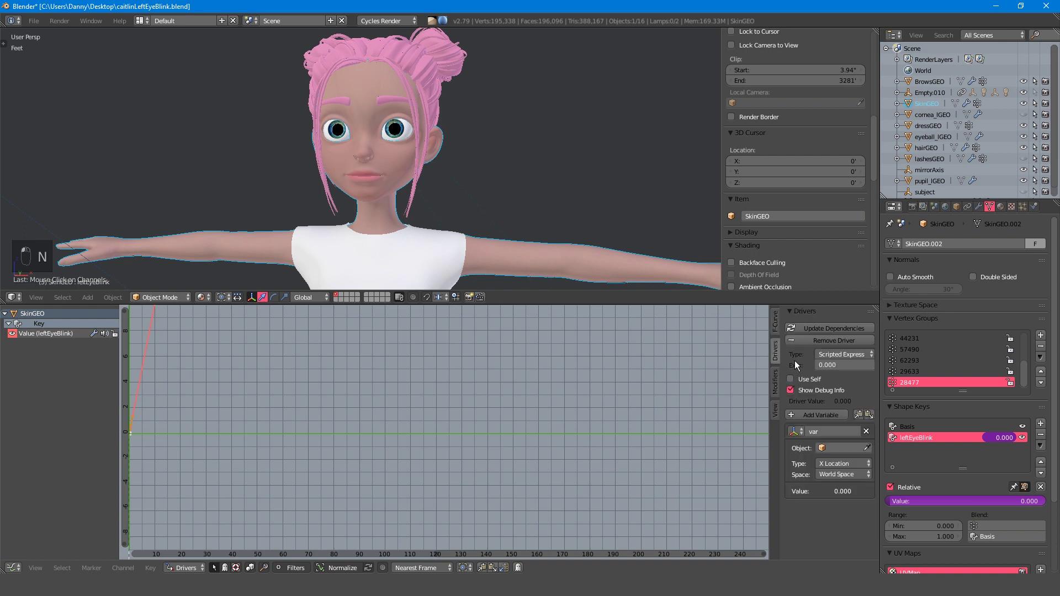
click(818, 430)
text(blink)
click(844, 366)
text(bl)
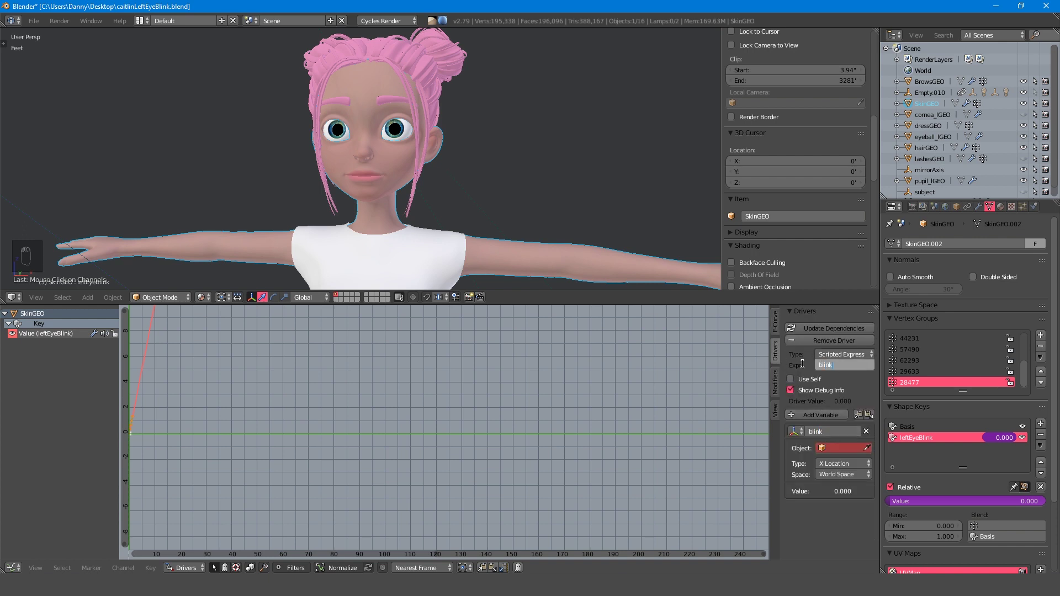
key(Return)
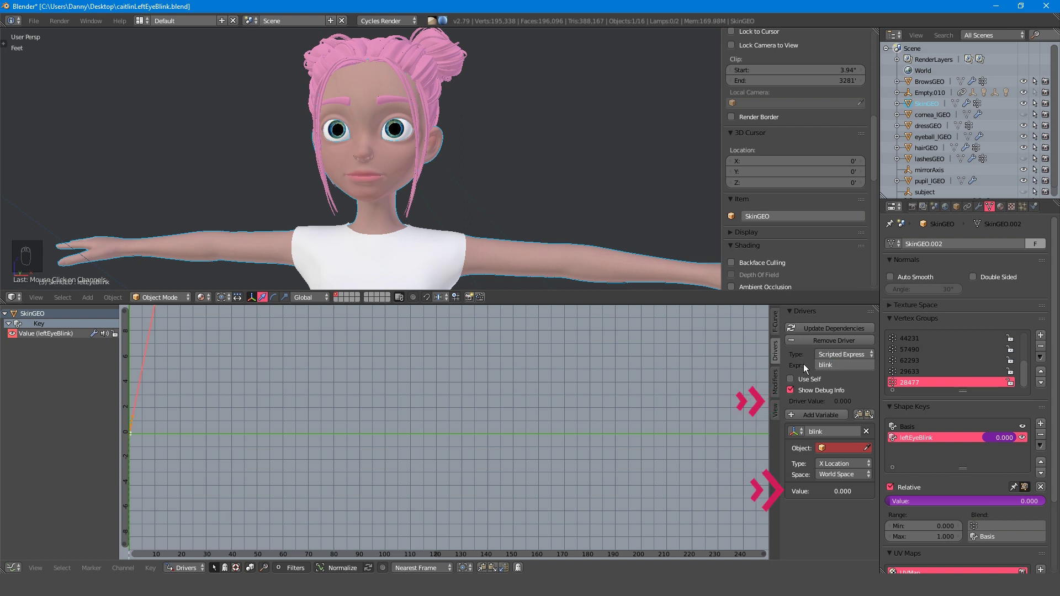
Test the expression blink+1 to close the eye, then revert it to blink
click(834, 365)
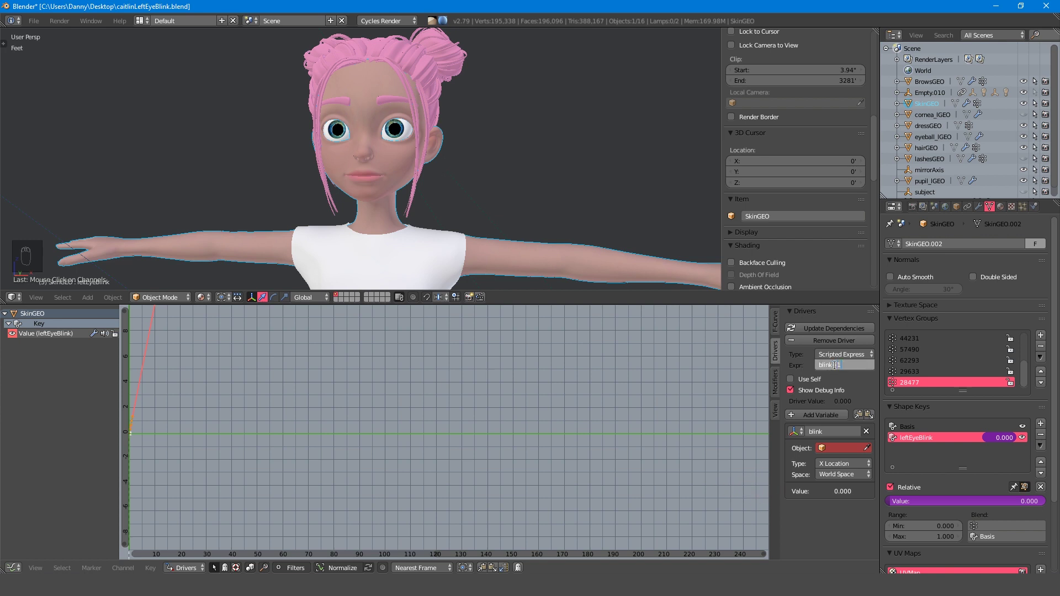
key(Return)
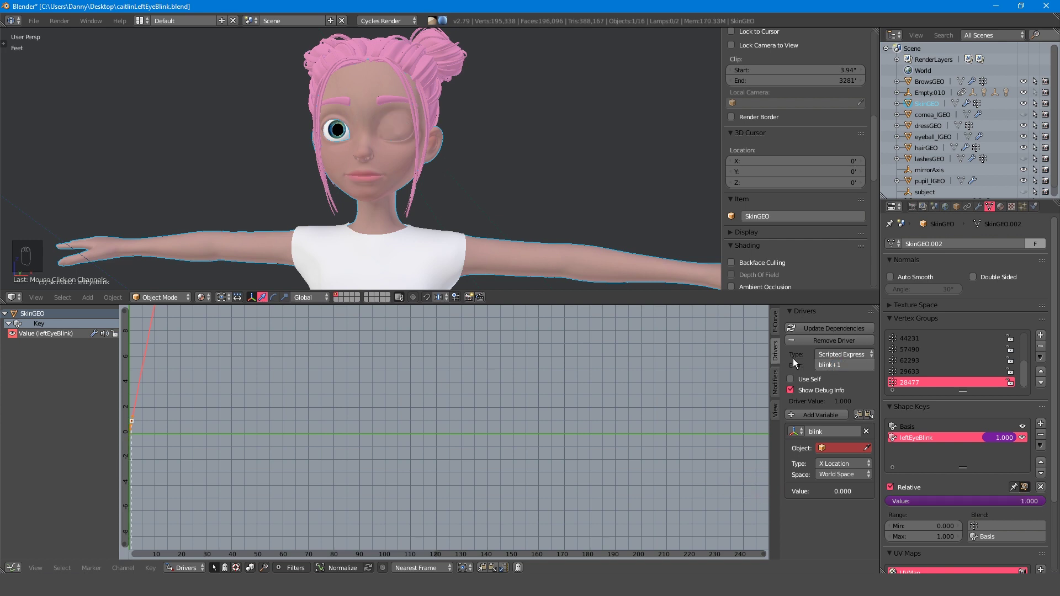
click(823, 366)
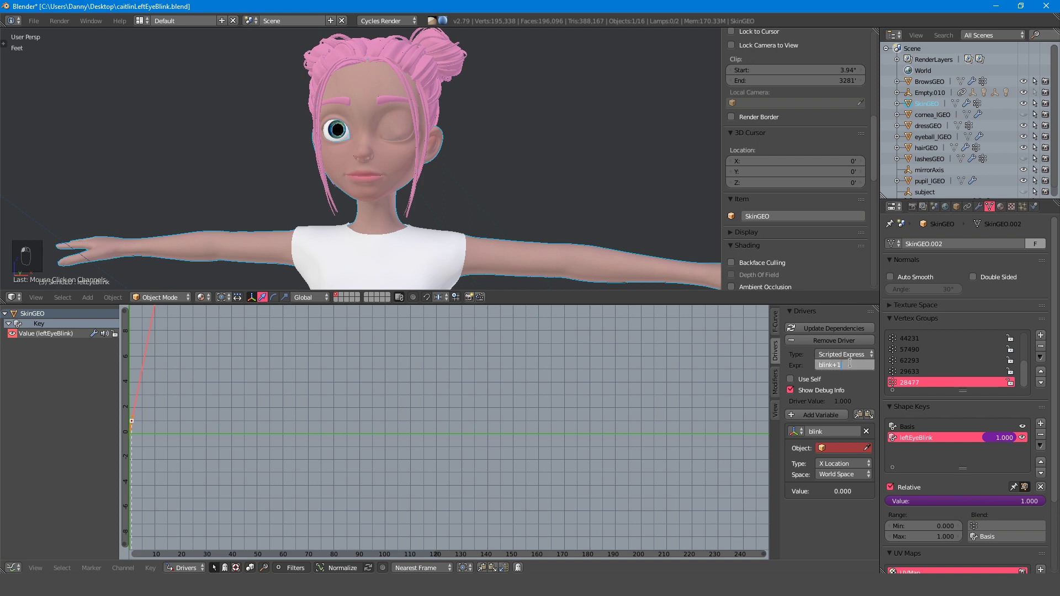
key(BackSpace)
key(BackSpace)
click(788, 379)
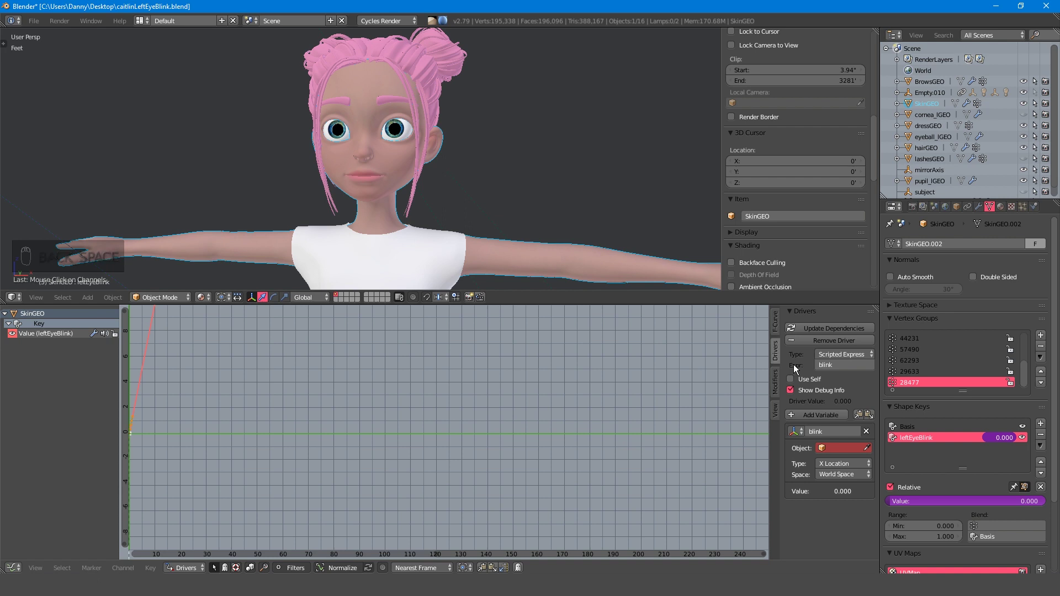
Change the blink variable type to Single Property and show SkinGEO's Object properties
click(799, 433)
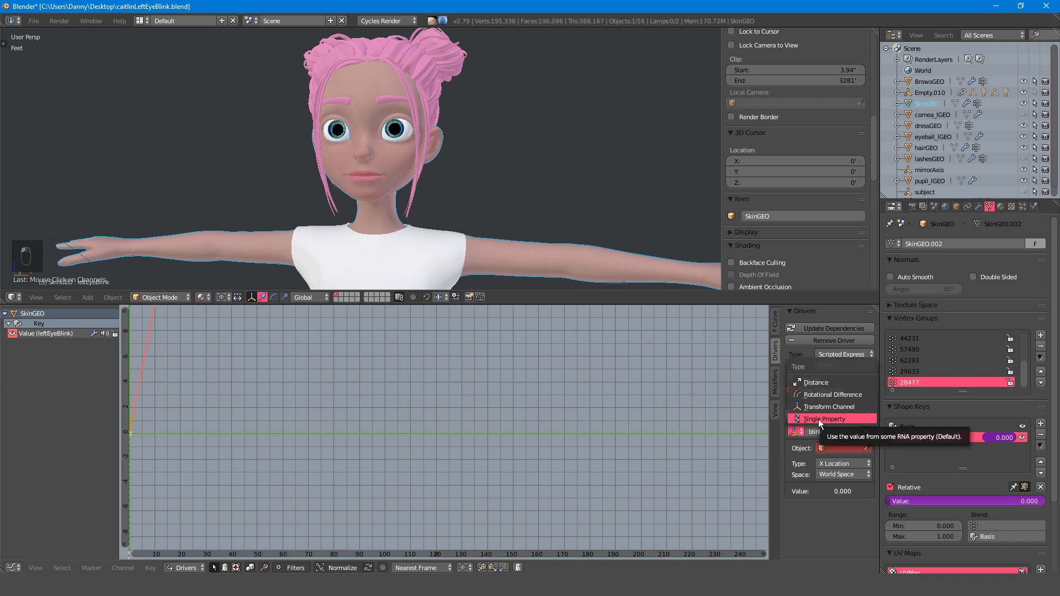
click(818, 419)
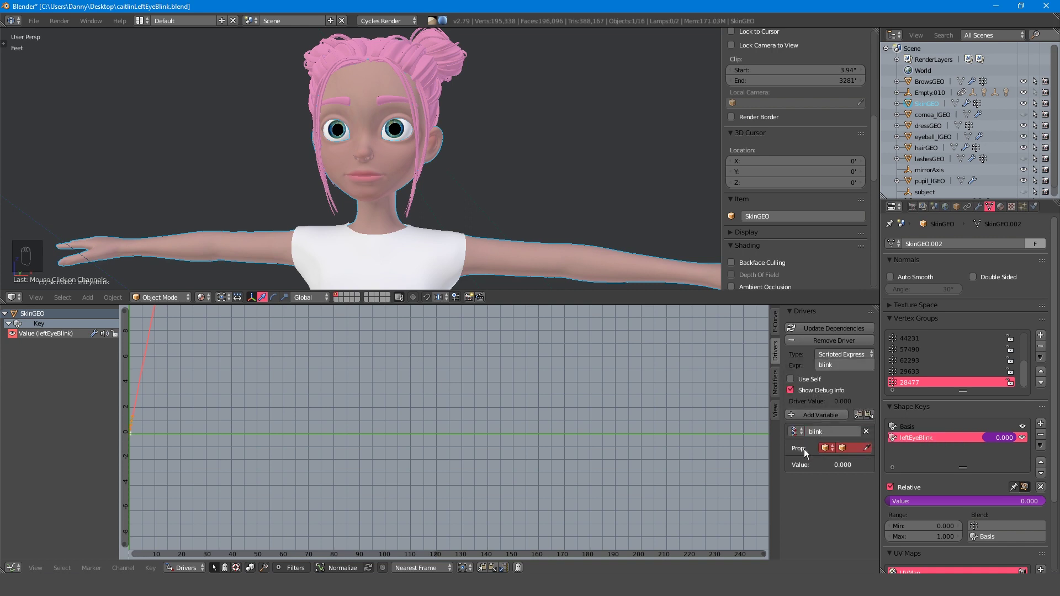
click(827, 448)
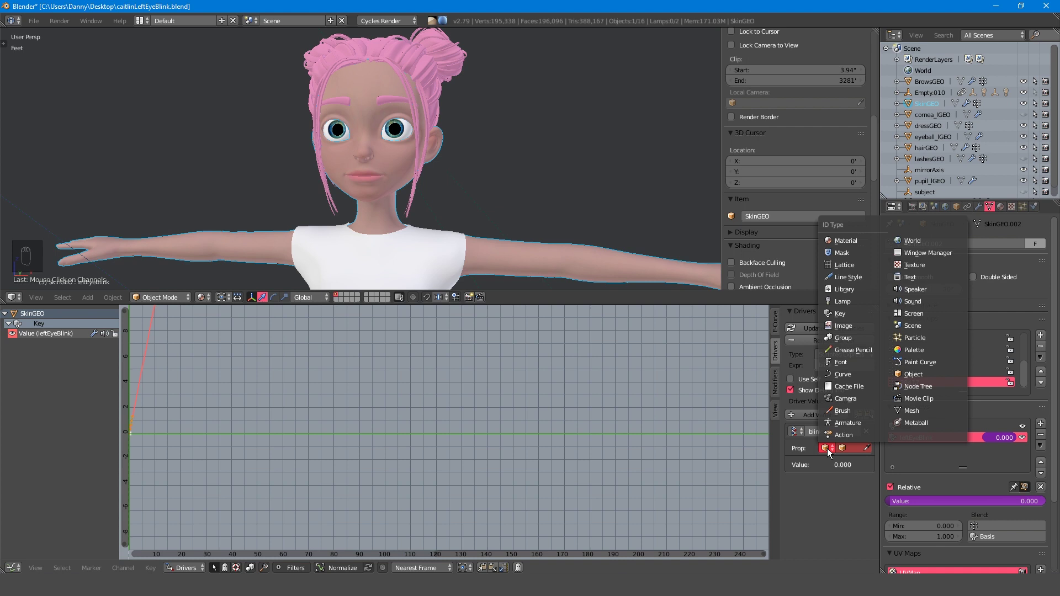
click(827, 448)
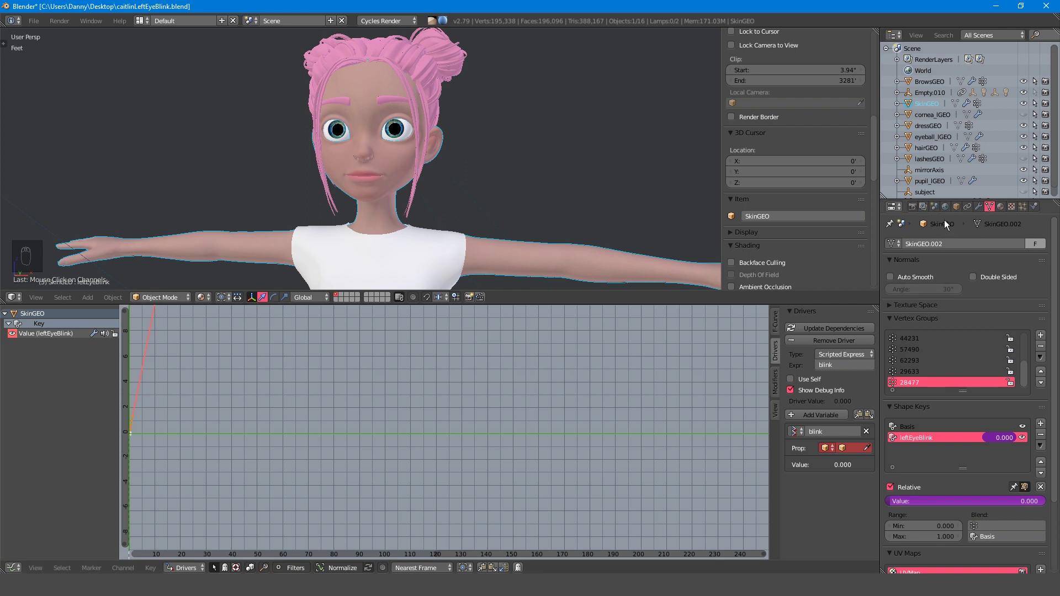
click(955, 207)
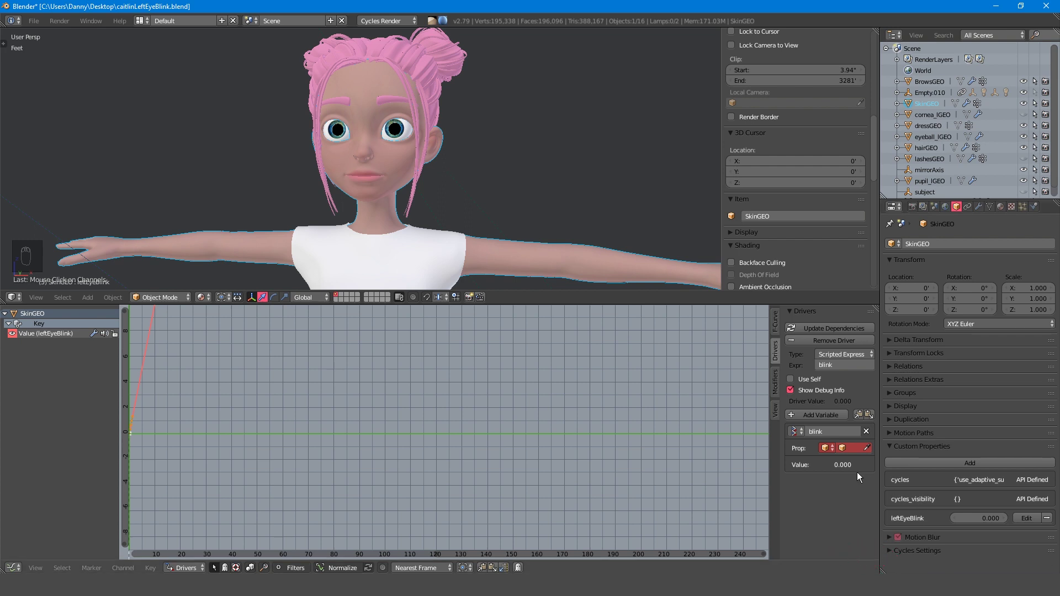
Set the blink variable's source object to SkinGEO
click(853, 448)
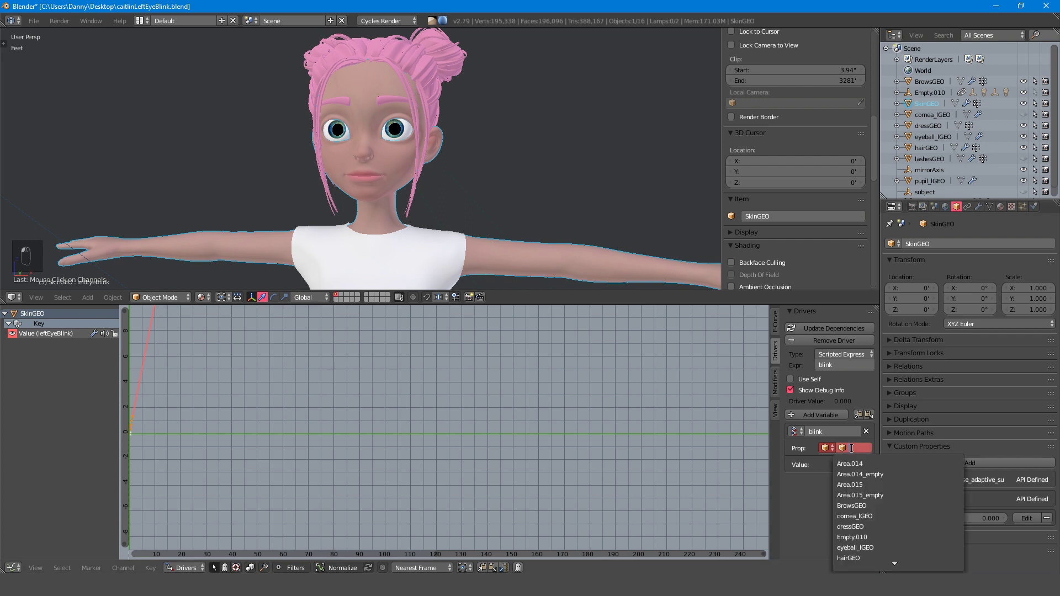
text(skin)
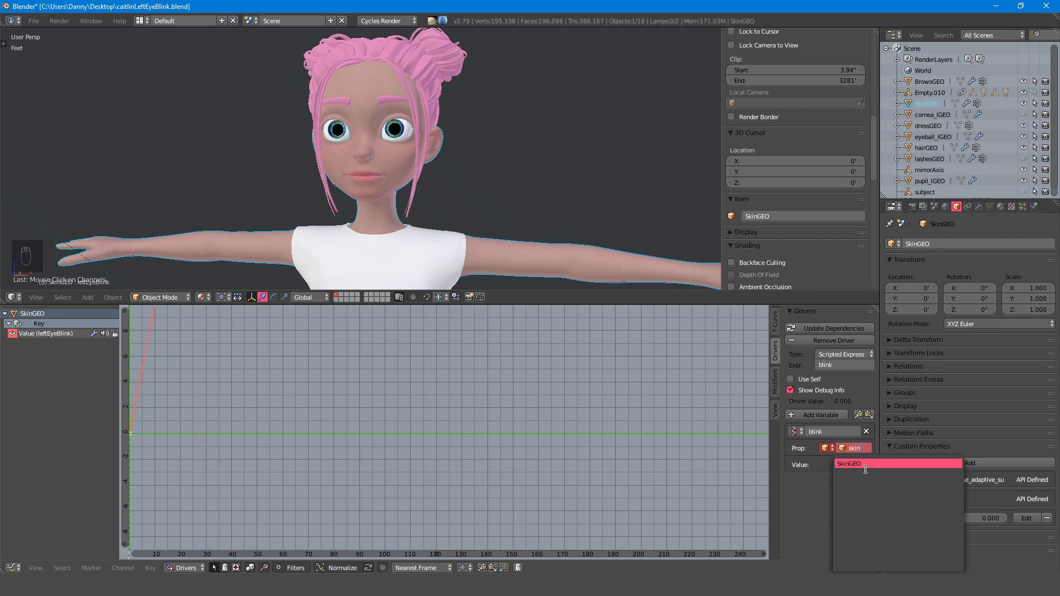
click(865, 464)
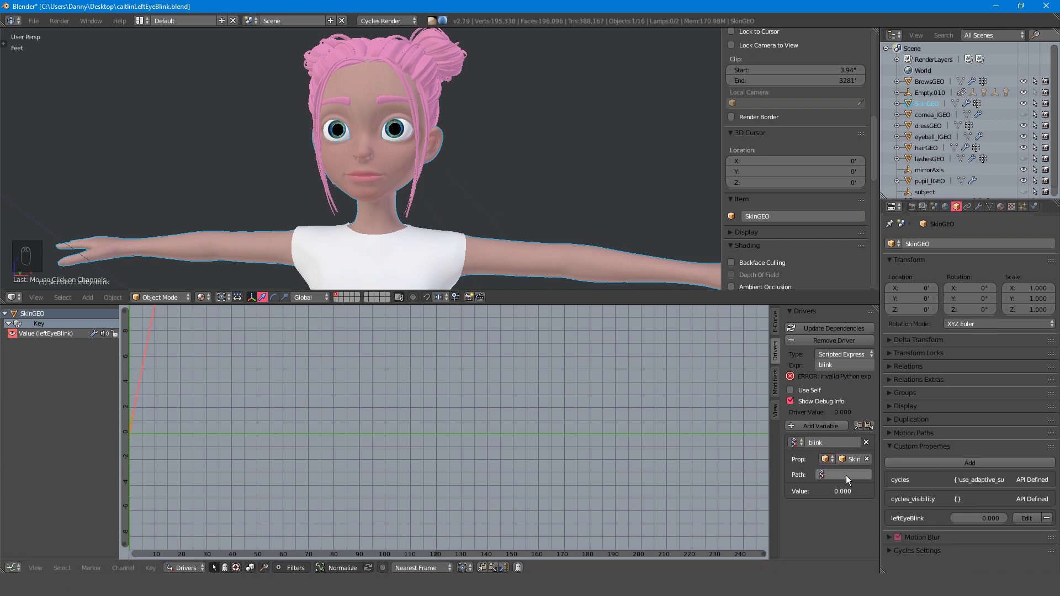
Paste leftEyeBlink's copied data path into the variable Path and test the shape key slider
scroll(816, 218, down, 5)
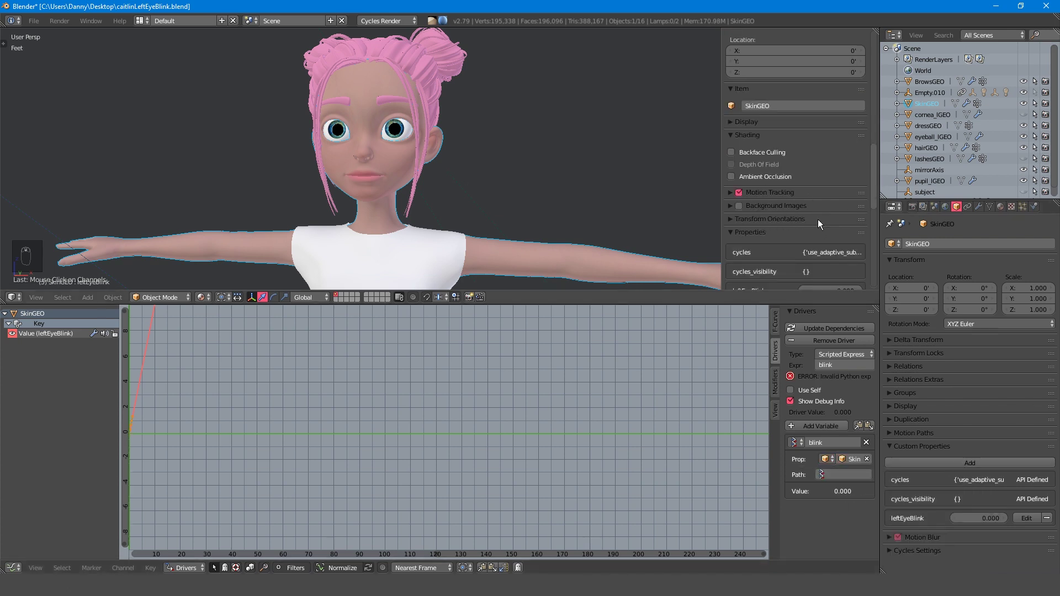
scroll(815, 218, down, 5)
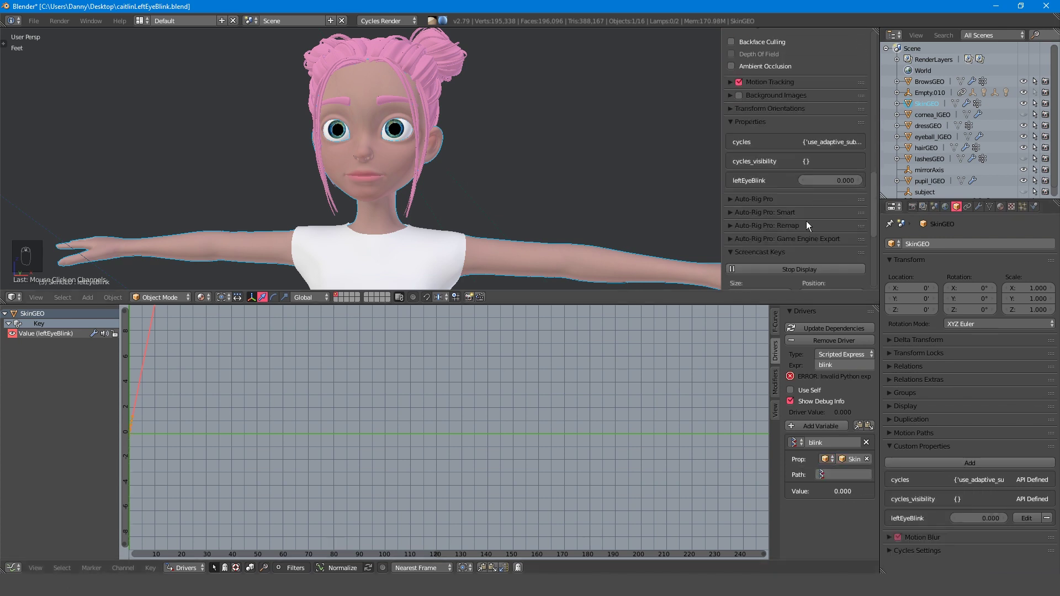
right_click(819, 179)
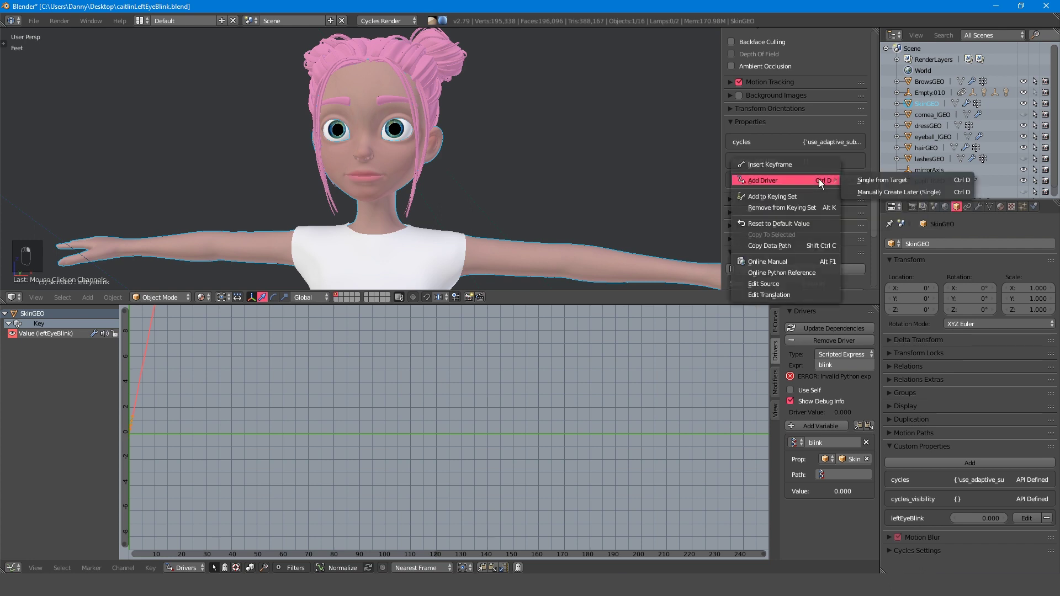
click(808, 245)
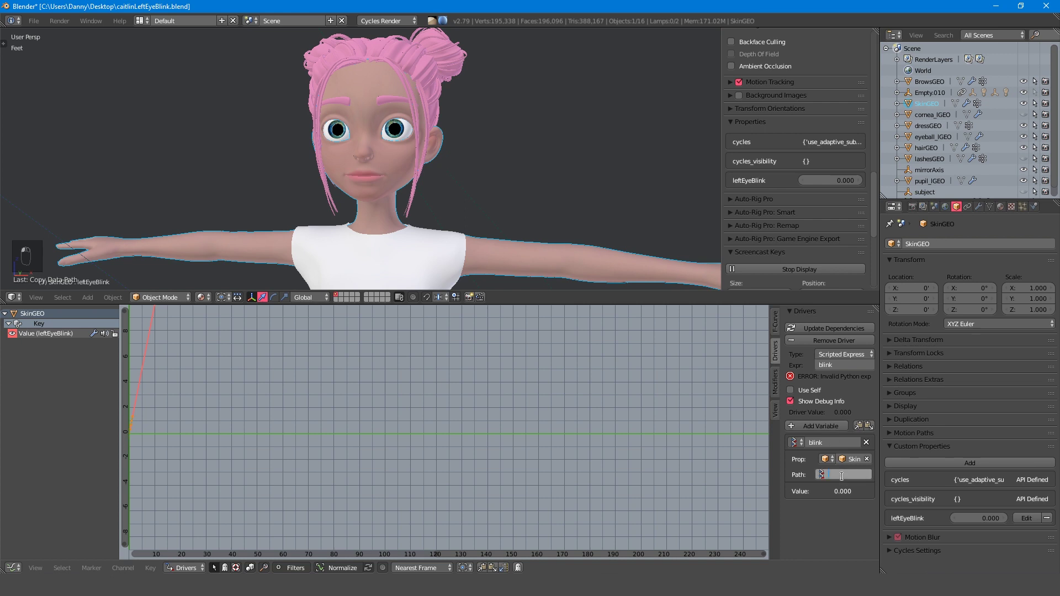
key(ctrl+v)
key(Return)
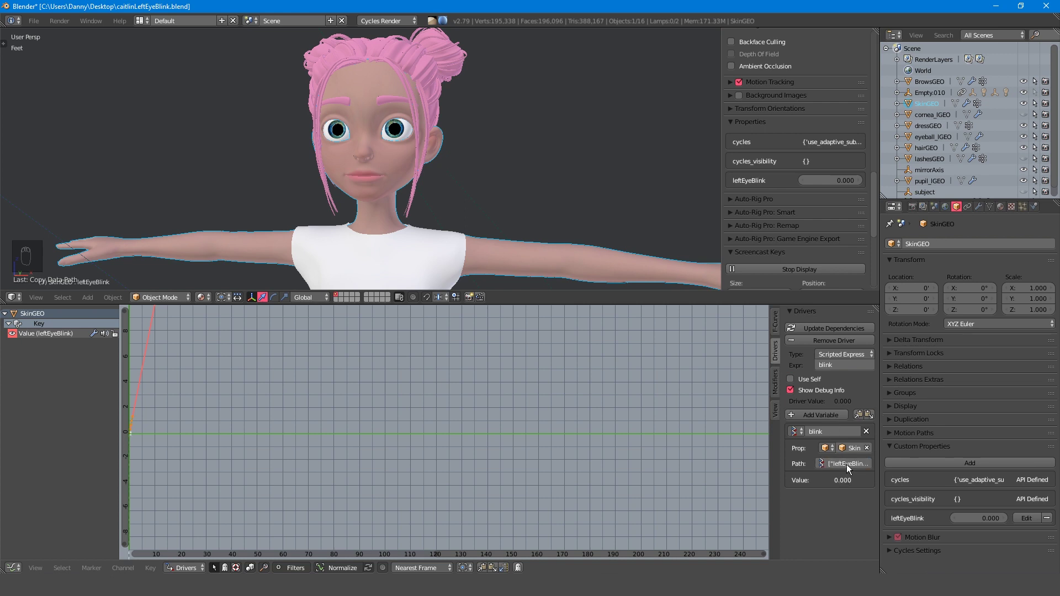
click(988, 207)
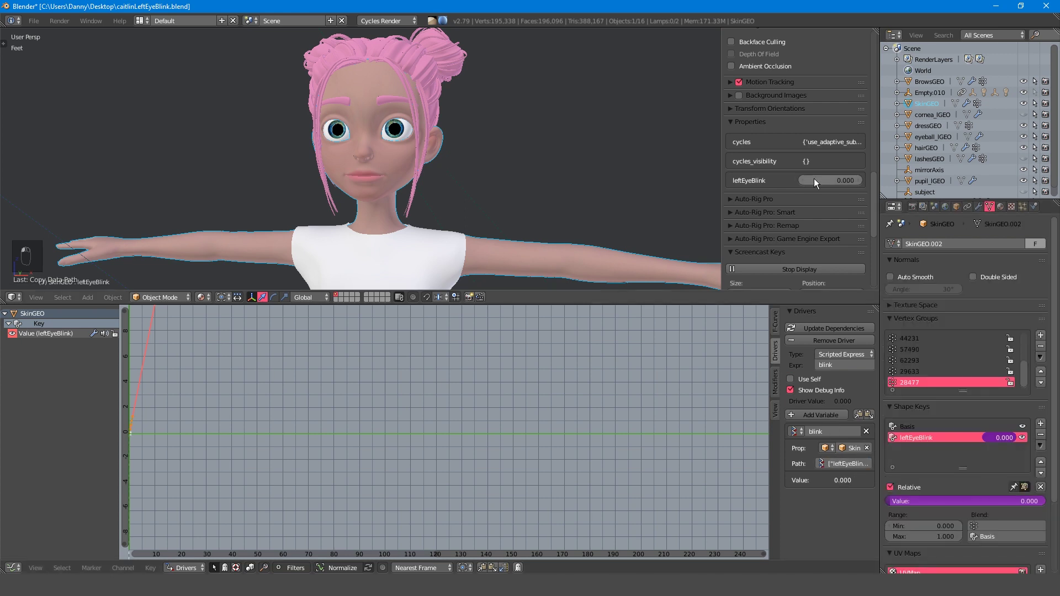
drag(813, 178, 878, 178)
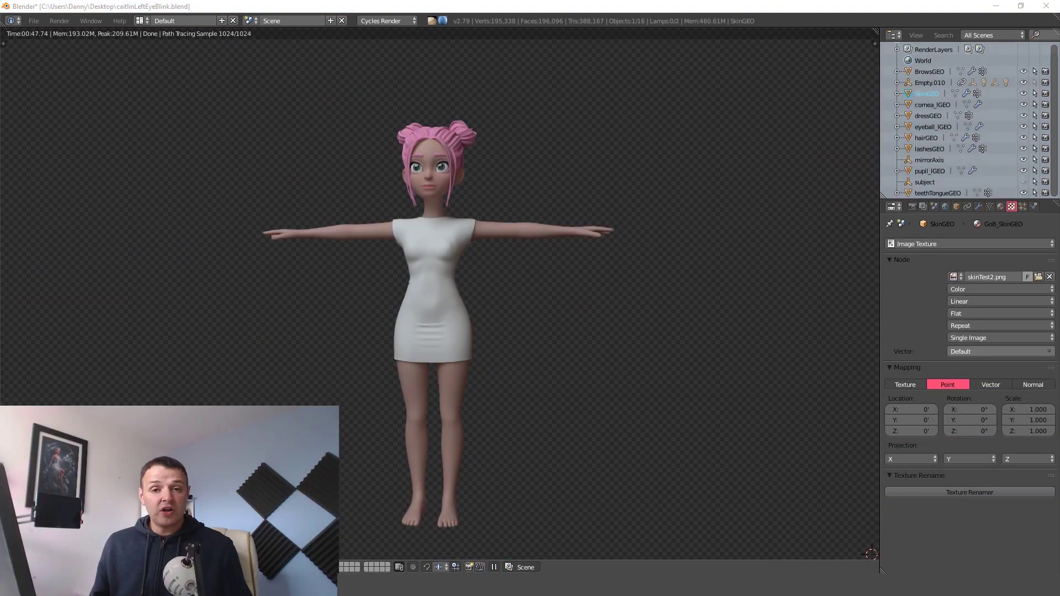